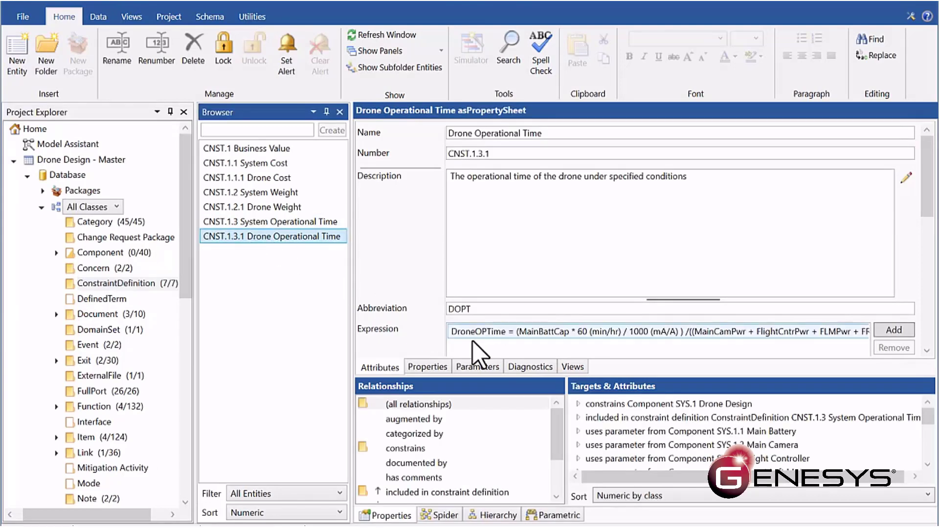
# Open the full expression of the Drone Operational Time constraint definition for review, and close it
pyautogui.doubleClick(567, 332)
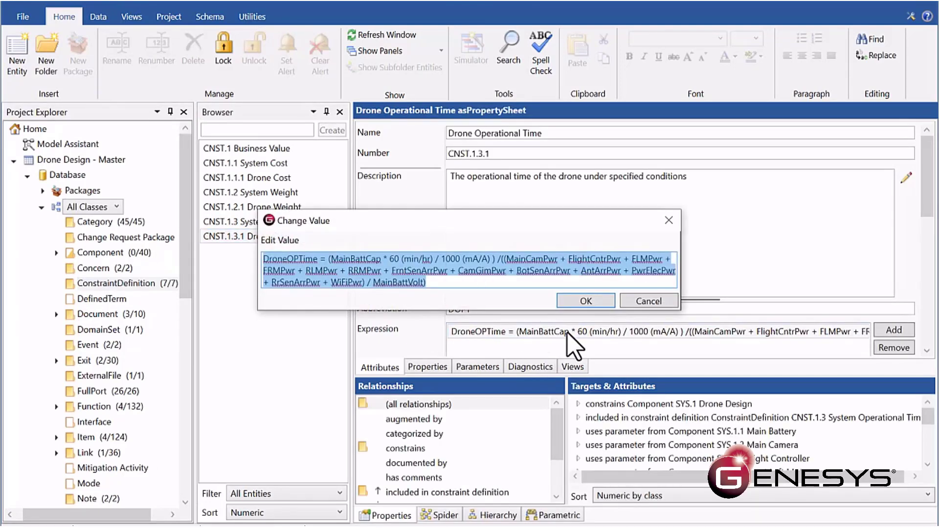
pyautogui.click(568, 300)
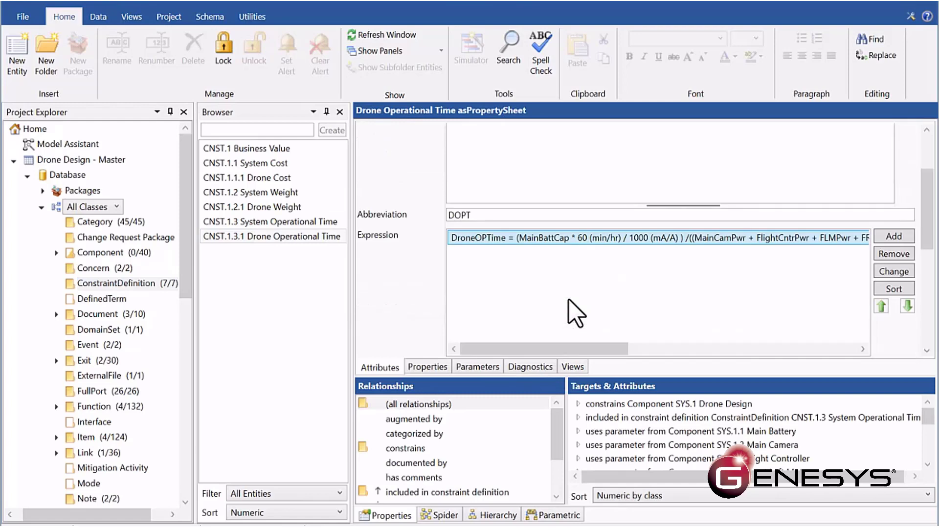
# Open the parameters of the Main Battery component under SYS Video Drone, SYS.1 Drone
pyautogui.click(56, 252)
pyautogui.click(69, 283)
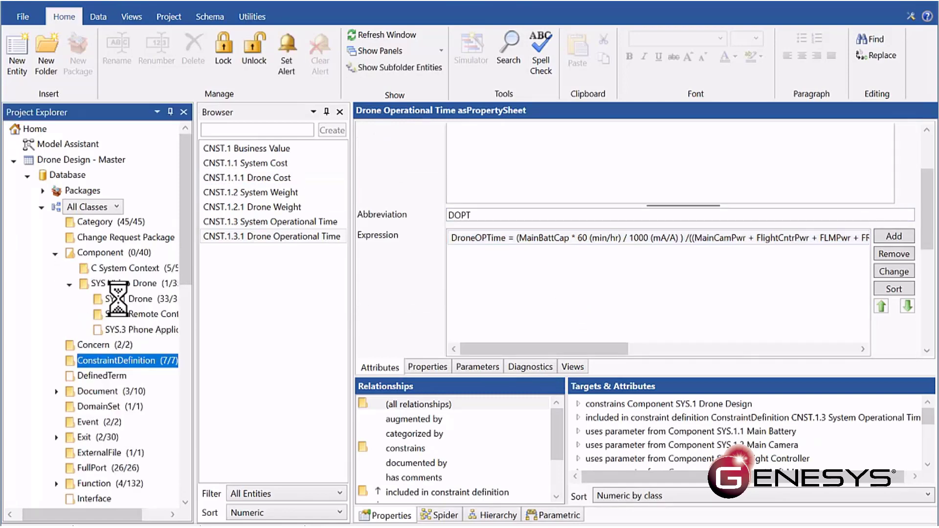
pyautogui.click(117, 298)
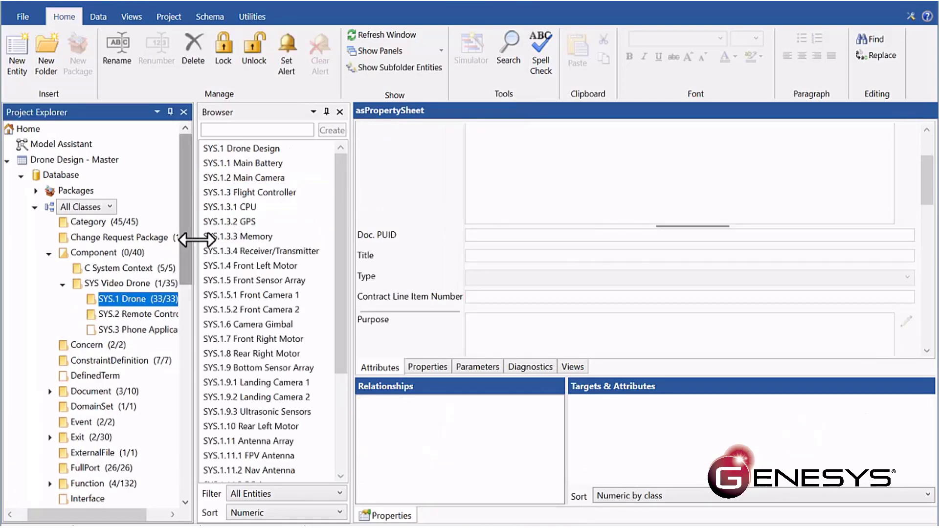
pyautogui.doubleClick(253, 165)
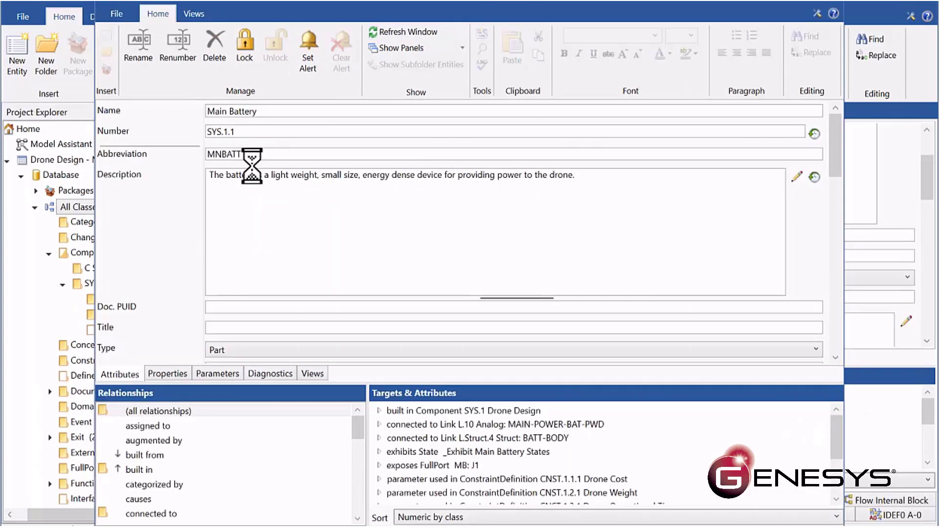
pyautogui.click(211, 374)
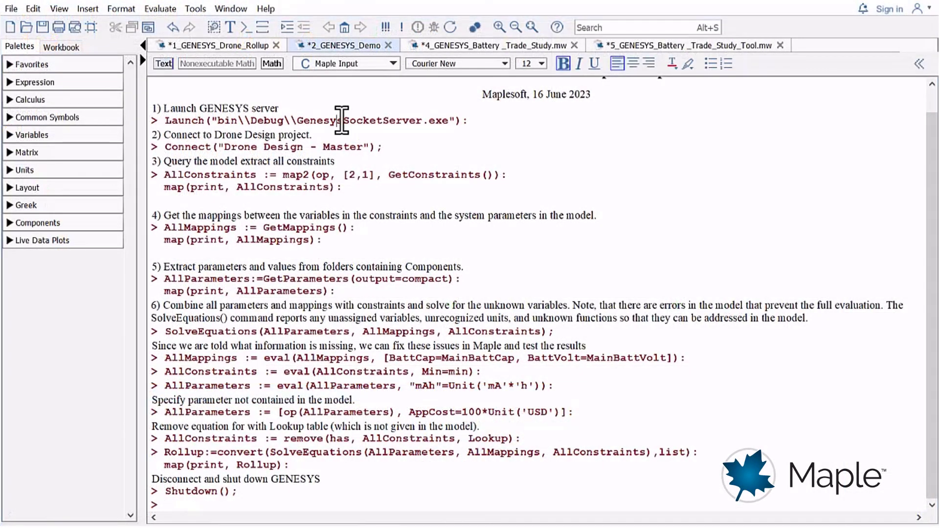
# In Maple's 2_GENESYS_Demo worksheet, launch the GENESYS socket server and connect to the "Drone Design - Master" project
pyautogui.press('Return')
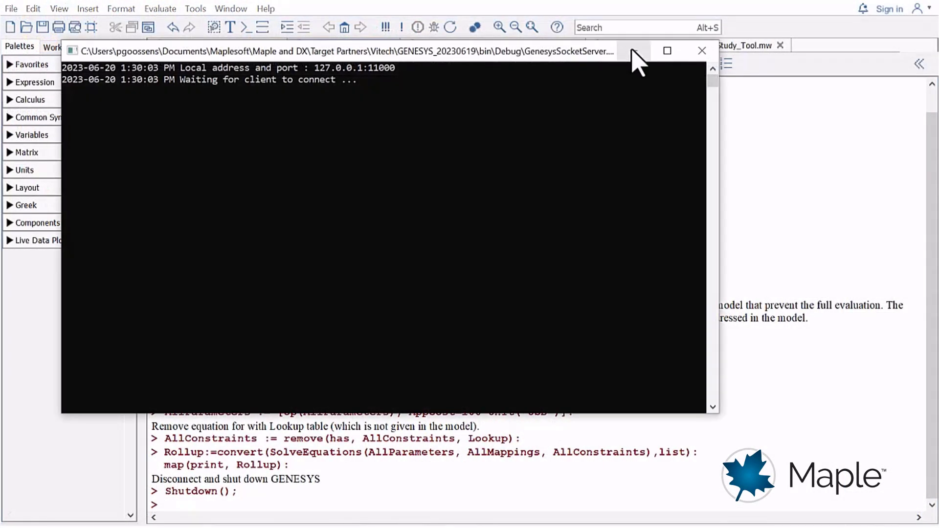
pyautogui.click(633, 52)
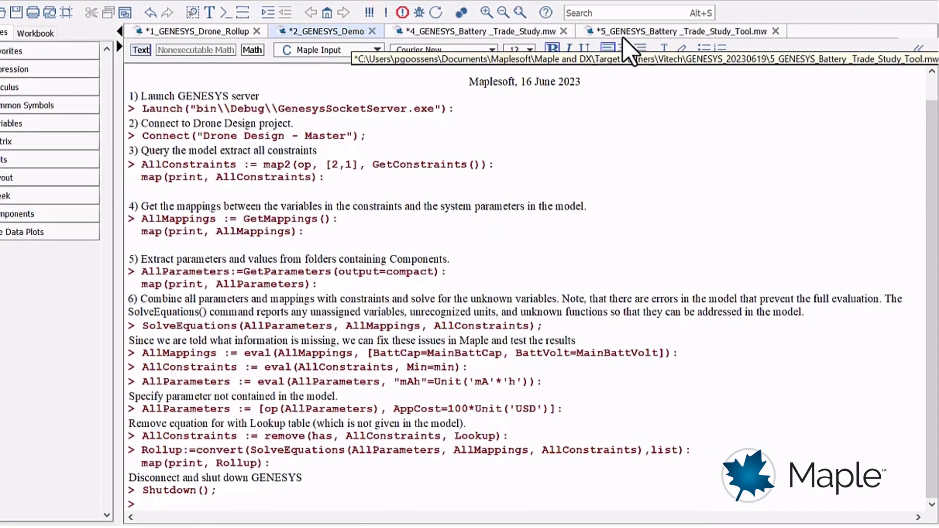
pyautogui.press('Return')
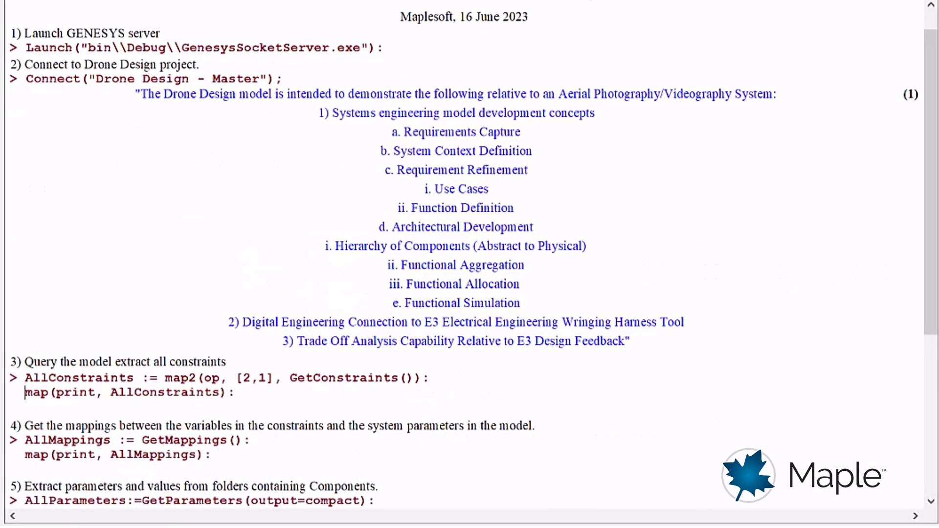
# Extract all constraints, variable mappings and component parameters from the model, and solve the combined equations with SolveEquations
pyautogui.press('Return')
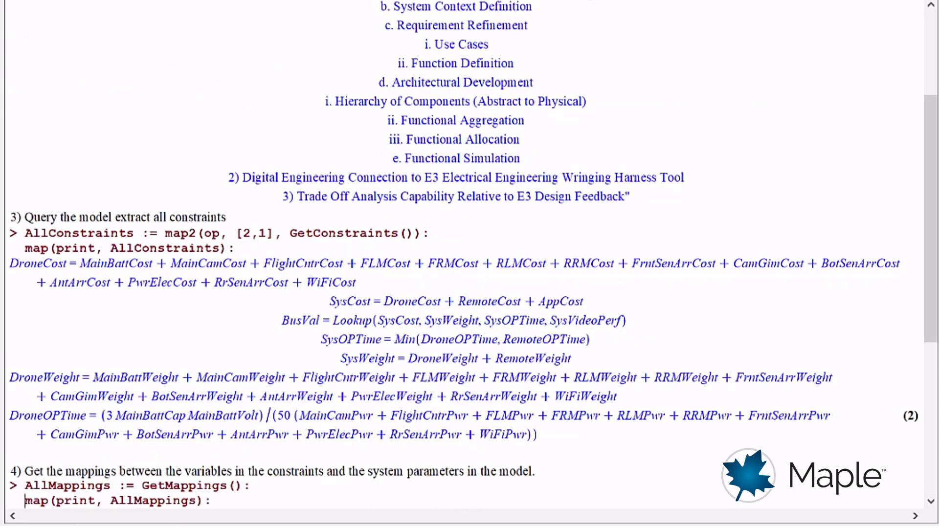
pyautogui.press('Return')
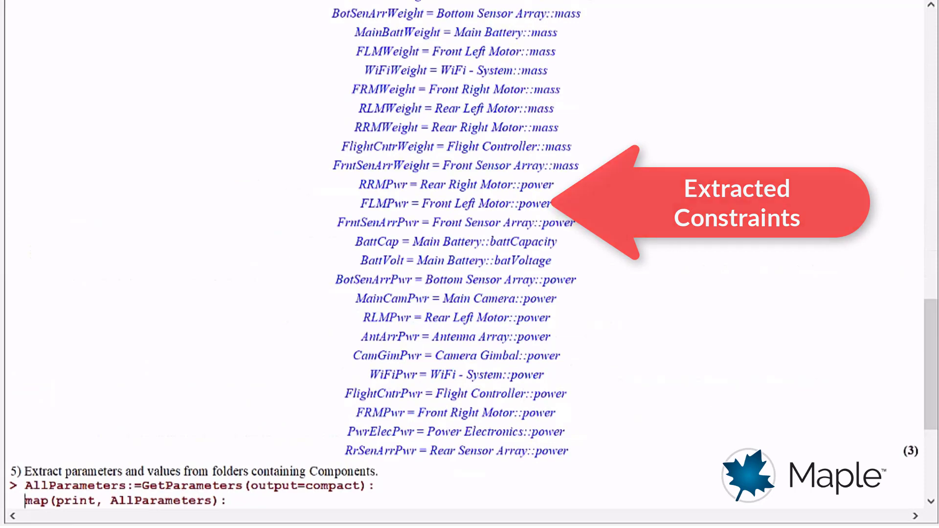
pyautogui.press('Return')
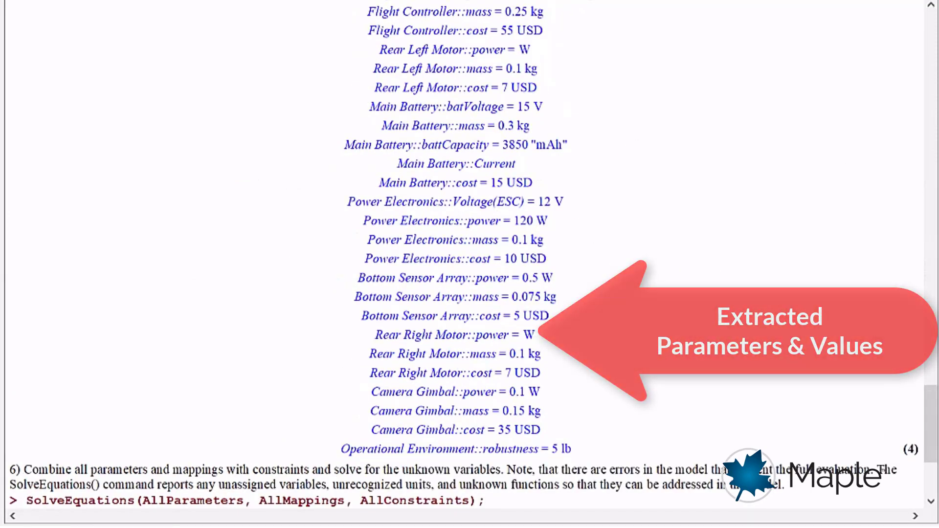
pyautogui.press('Return')
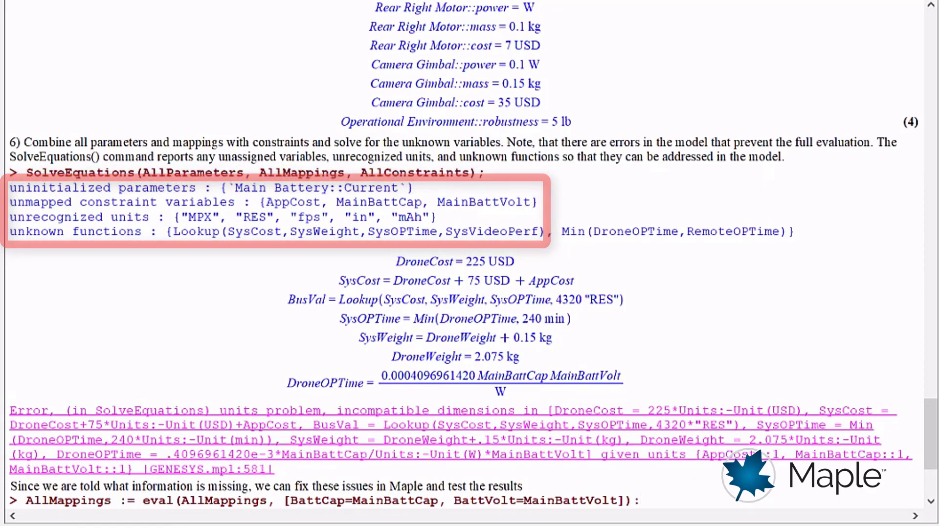
# Fix the model data: substitute MainBattCap for BattCap, MainBattVolt for BattVolt, min for Min, and Unit('mA'*'h') for "mAh"
pyautogui.press('Return')
pyautogui.write('AllConstraints := eval(AllConstraints, Min=min):')
pyautogui.press('Return')
pyautogui.write('AllParameters := eval(AllParameters, "mAh"=Unit(\'mA\'*\'h\')):')
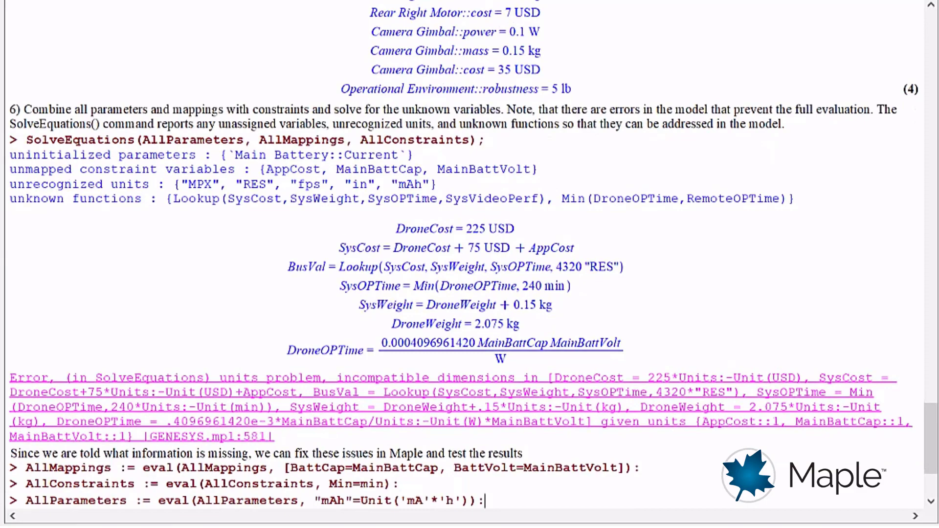
pyautogui.press('Return')
# Add the parameter AppCost=100*Unit('USD'), remove the Lookup constraint, and solve the equations for the rollup
pyautogui.press('Return')
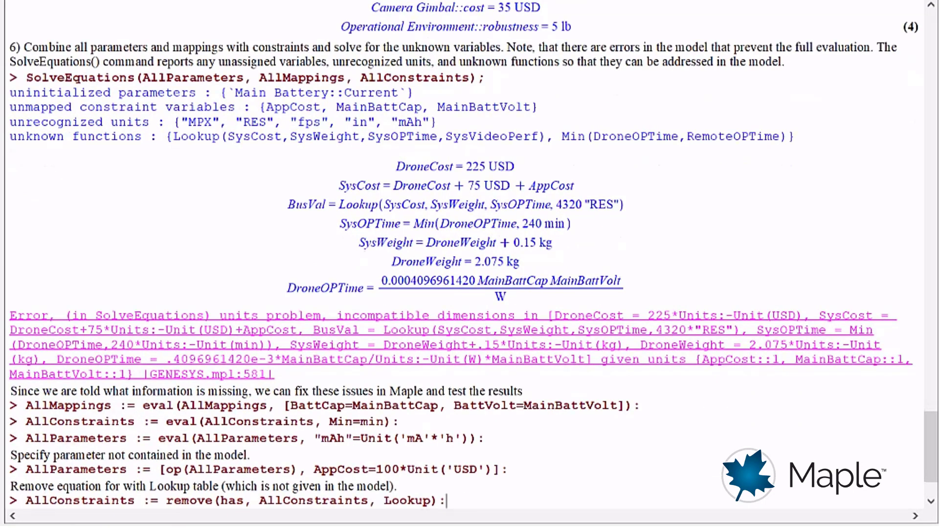
pyautogui.press('Return')
pyautogui.press('Return')
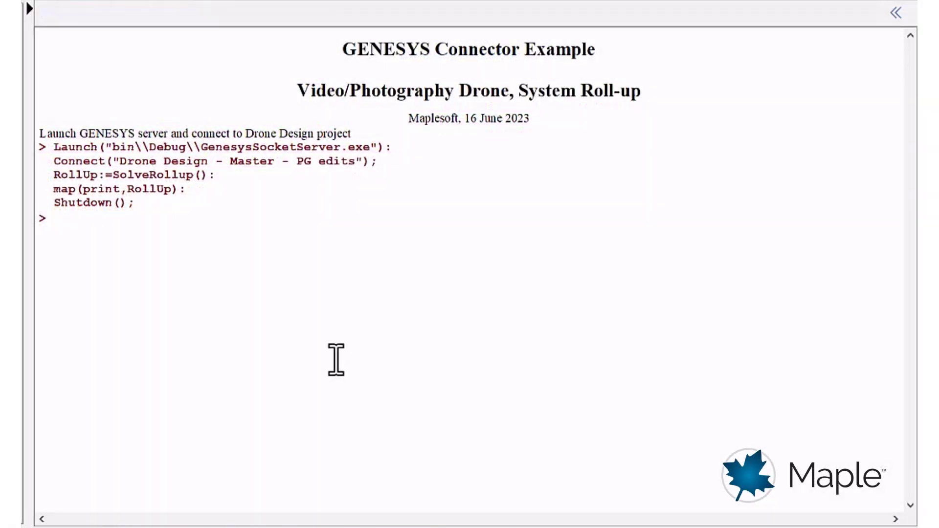
# Run the System Roll-up worksheet's command block for the "Drone Design - Master - PG edits" project
pyautogui.click(285, 153)
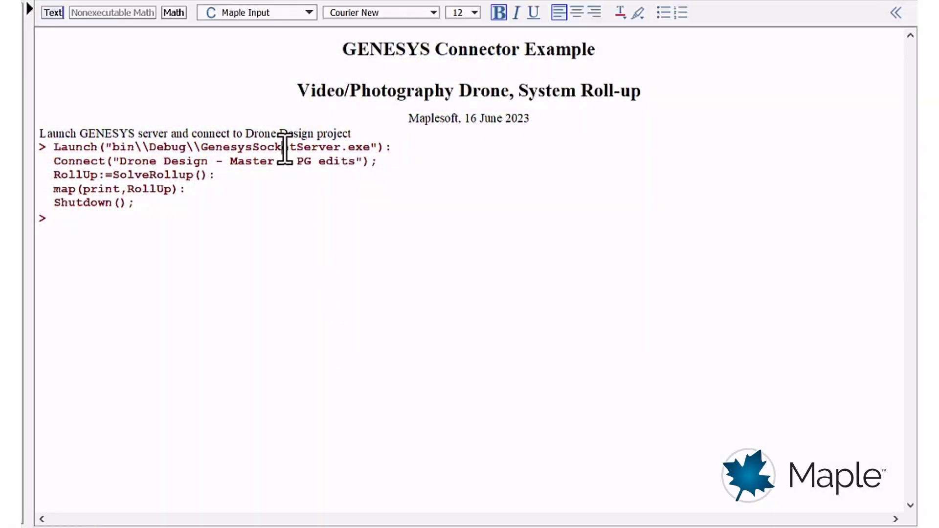
pyautogui.press('Return')
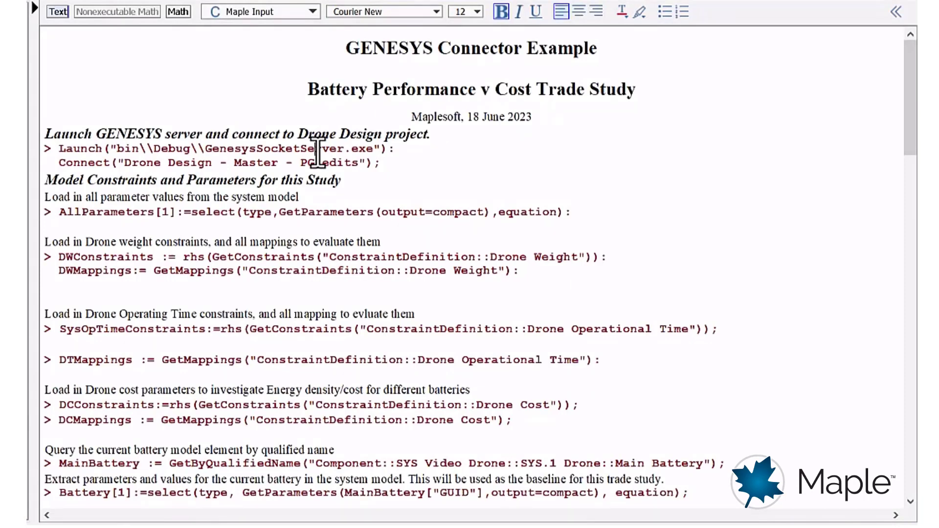
# In the battery trade study worksheet, connect to "Drone Design - Master - PG edits" and load all parameters plus the Drone Weight constraints and mappings
pyautogui.press('Return')
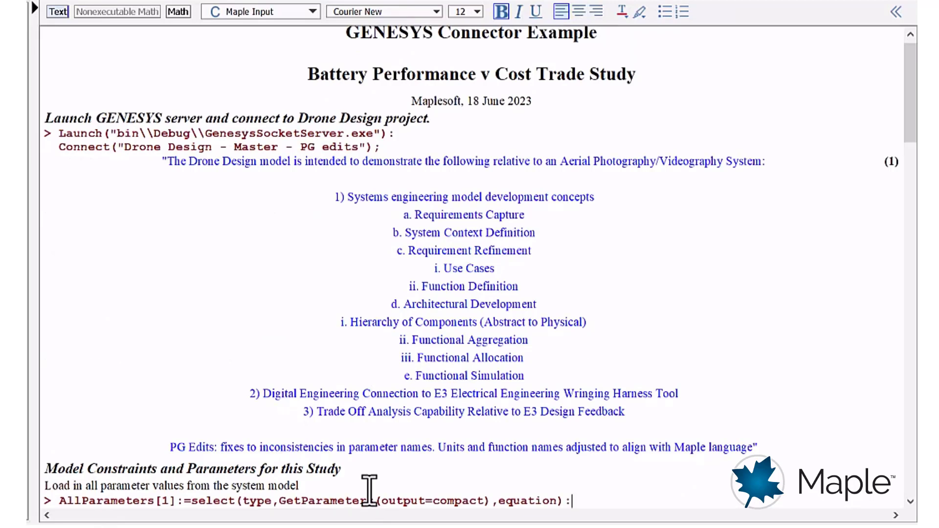
pyautogui.press('Return')
pyautogui.press('Return')
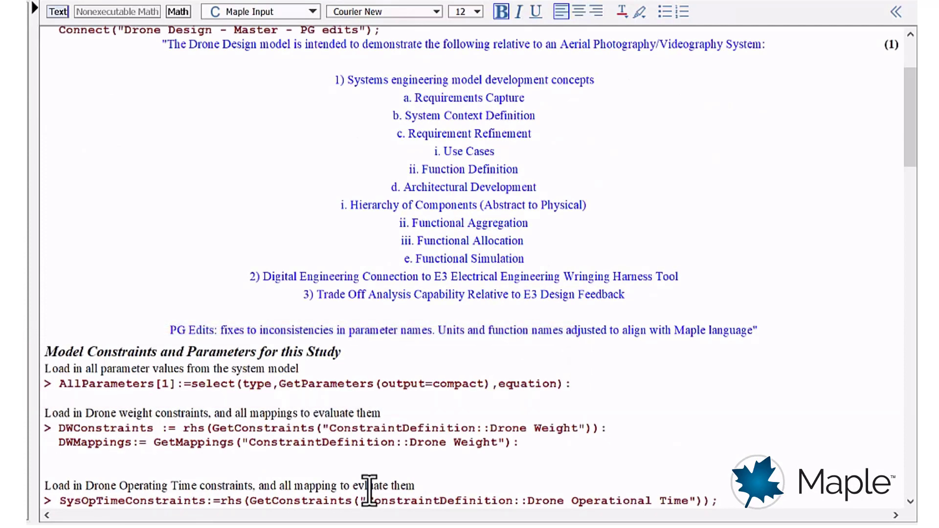
# Load the constraints and mappings for Drone Operational Time and Drone Cost
pyautogui.press('Return')
pyautogui.press('Return')
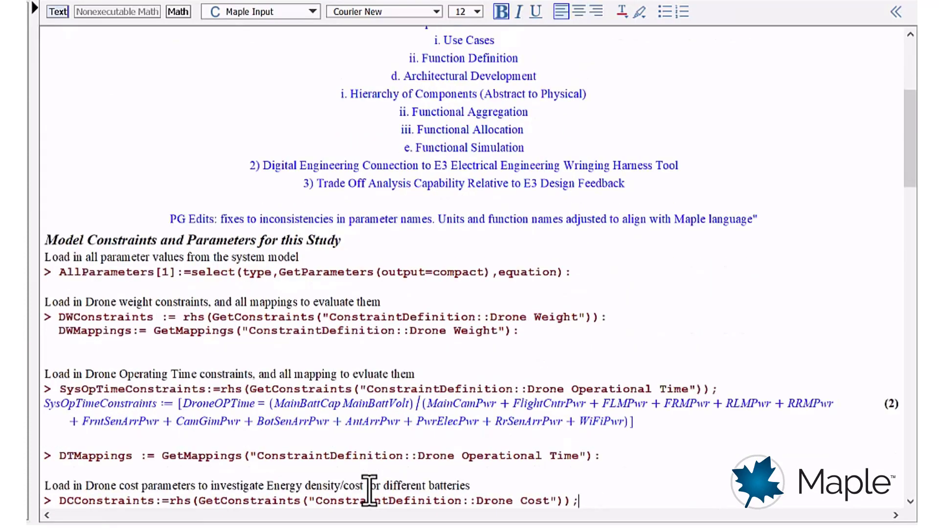
pyautogui.press('Return')
pyautogui.press('Return')
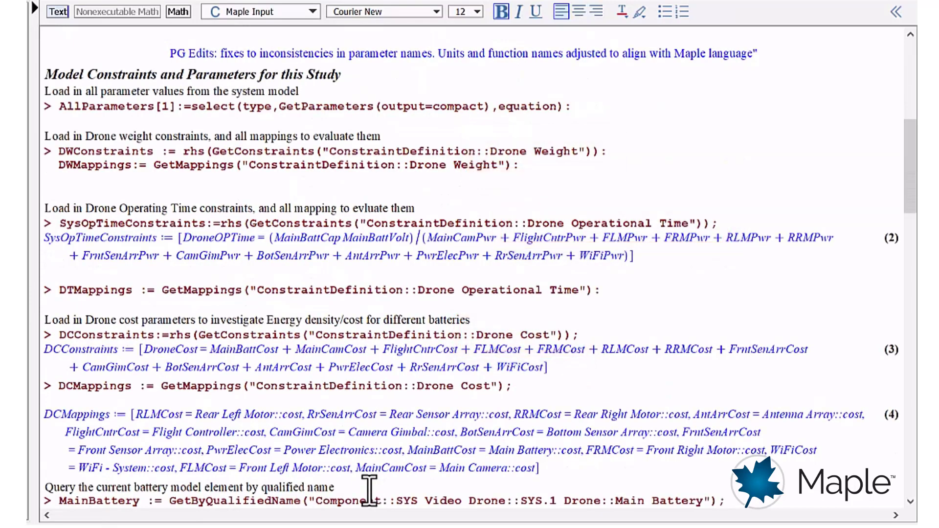
# Query the Main Battery by qualified name, extract its parameters as Battery[1], and shut down the GENESYS connection
pyautogui.press('Return')
pyautogui.press('Return')
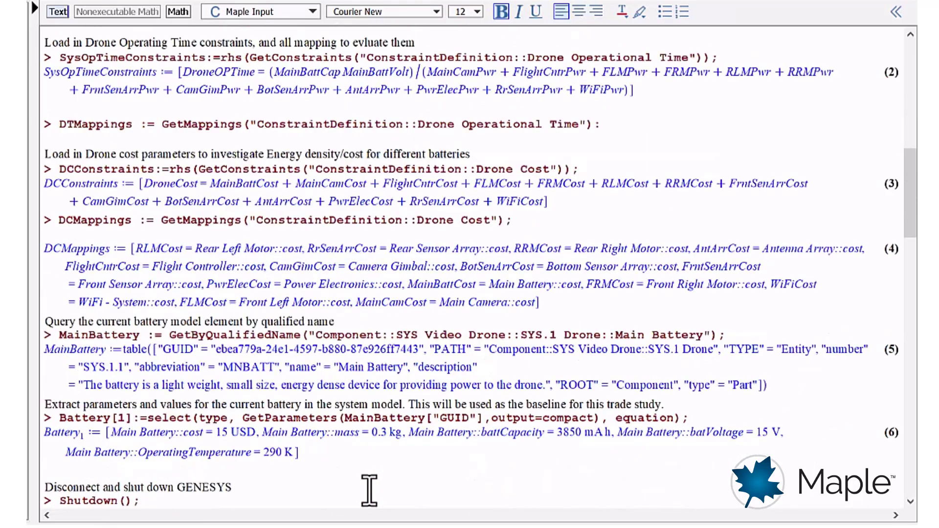
pyautogui.press('Return')
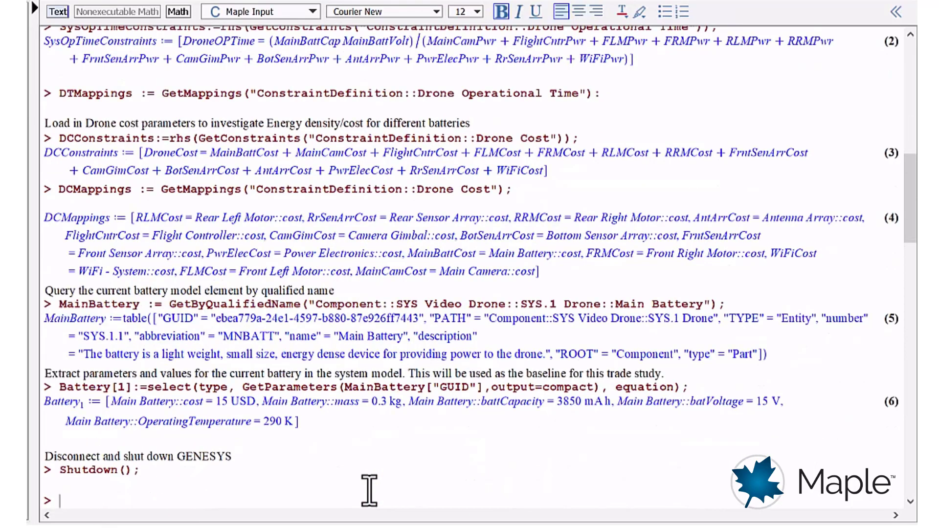
# Evaluate the current battery as the "Baseline" model and import the supplier's battery data from Battery_Catalogue.csv
pyautogui.press('Return')
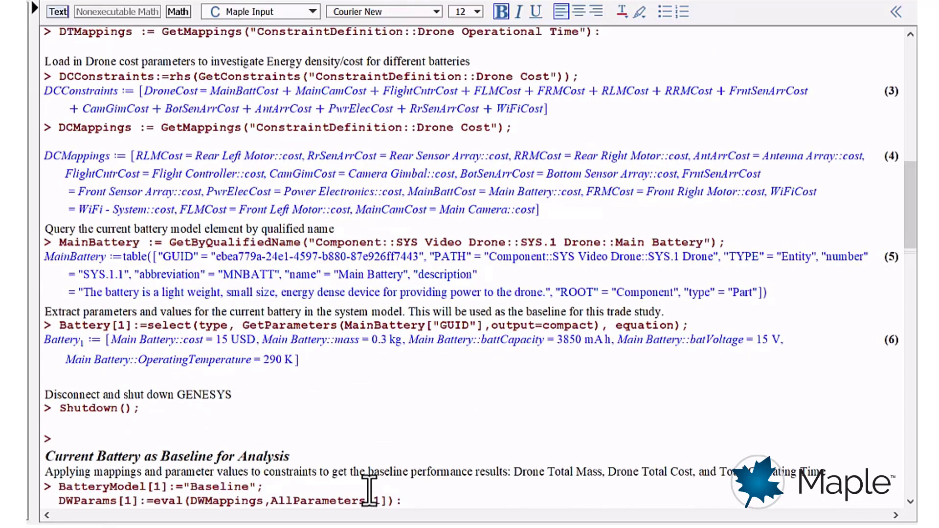
pyautogui.press('Return')
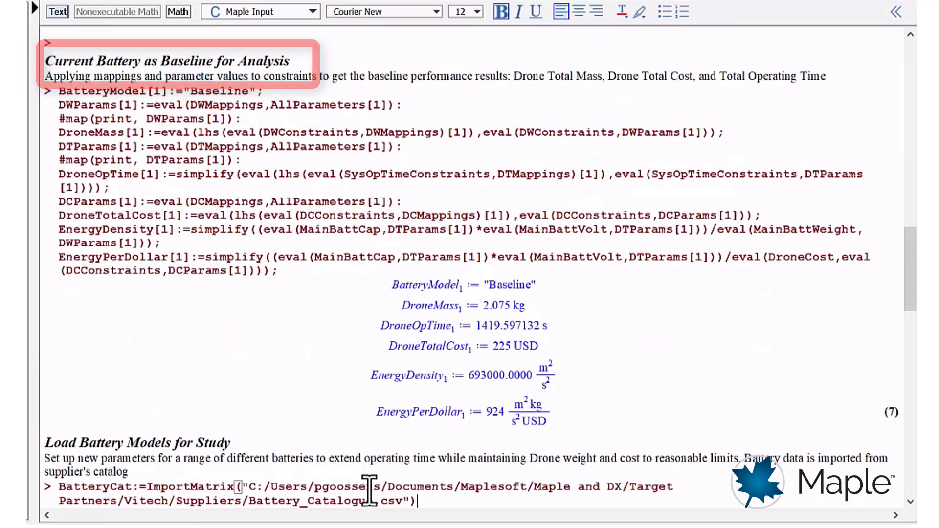
pyautogui.press('Return')
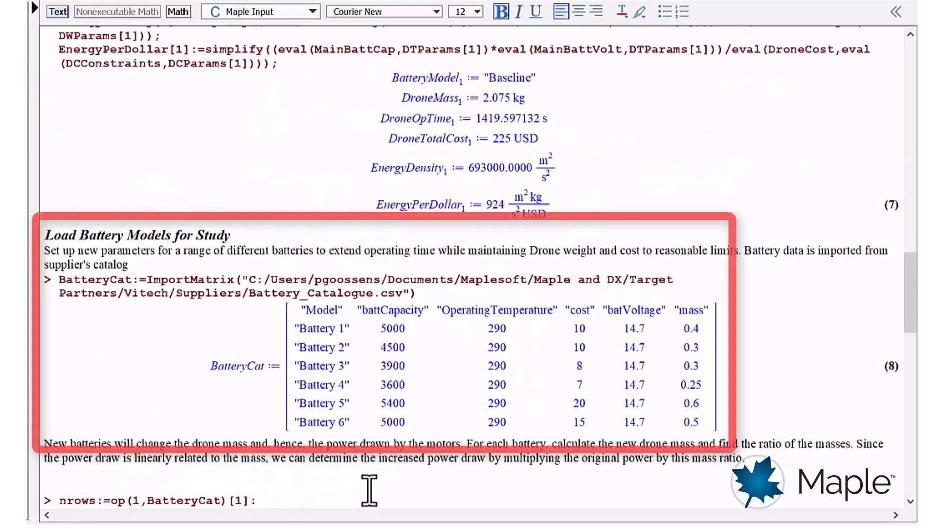
# Evaluate the catalogue batteries and plot drone cost and energy density against operating time
pyautogui.press('Return')
pyautogui.press('Return')
pyautogui.press('Return')
pyautogui.press('Return')
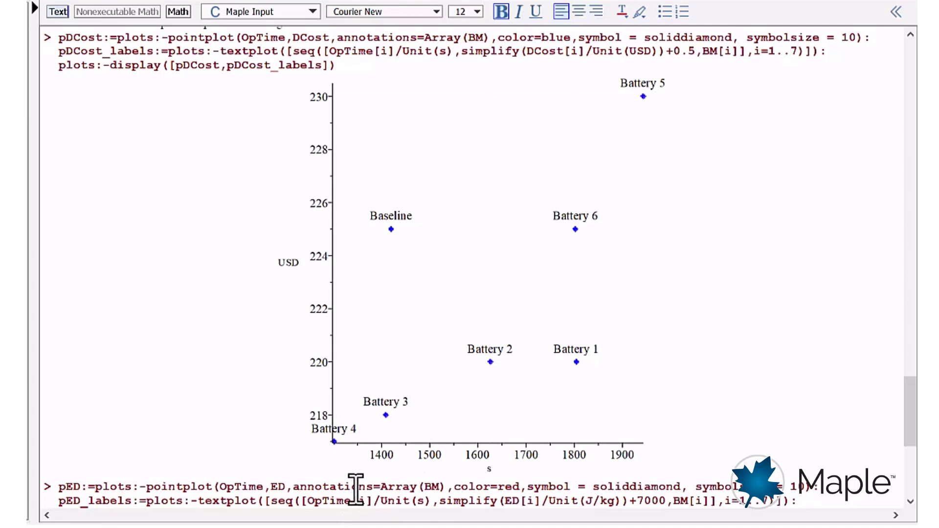
pyautogui.press('Return')
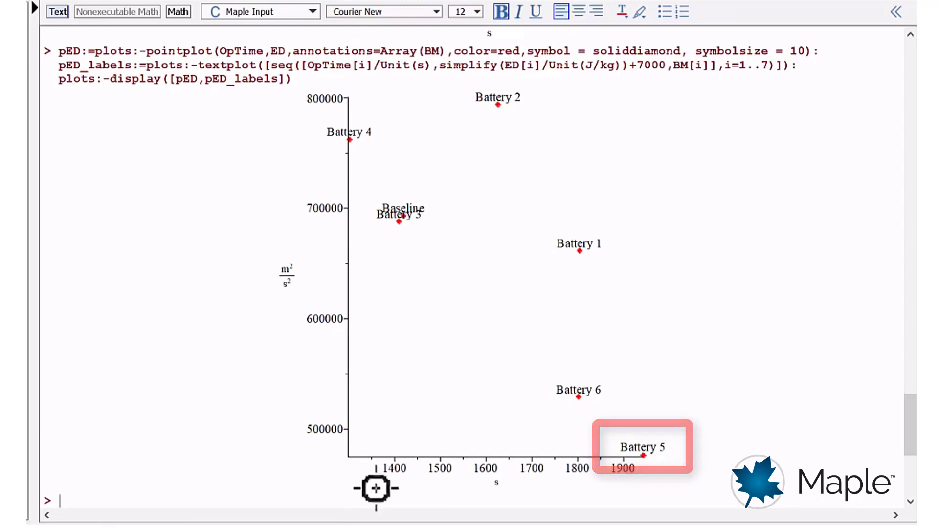
# Set SelectBattery to "Battery 5", reconnect to "Drone Design - Master - PG edits", and get the Main Battery reference by qualified name
pyautogui.moveTo(653, 460)
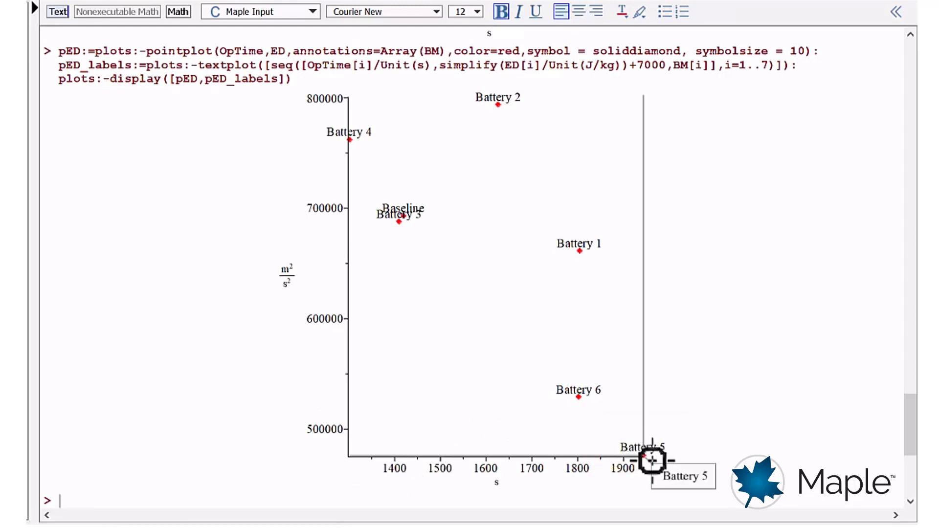
pyautogui.scroll(-3, 653, 457)
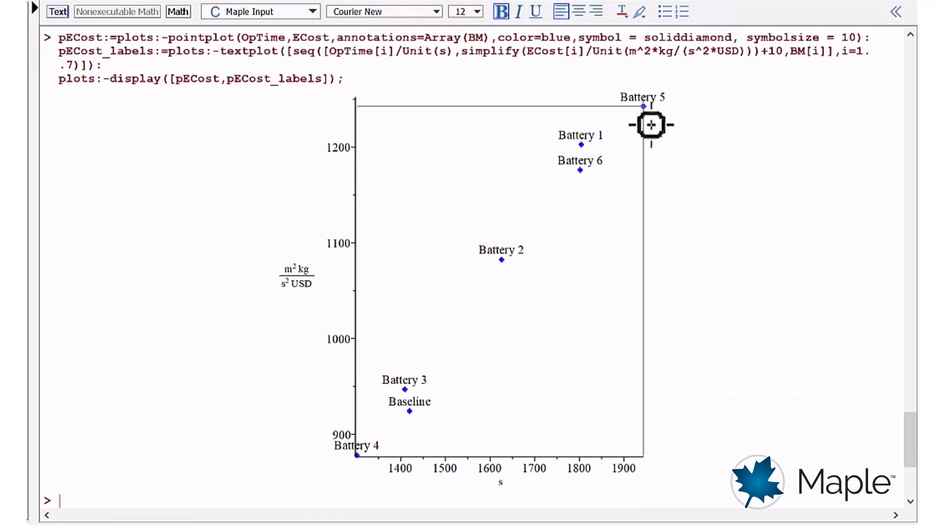
pyautogui.scroll(-3, 606, 410)
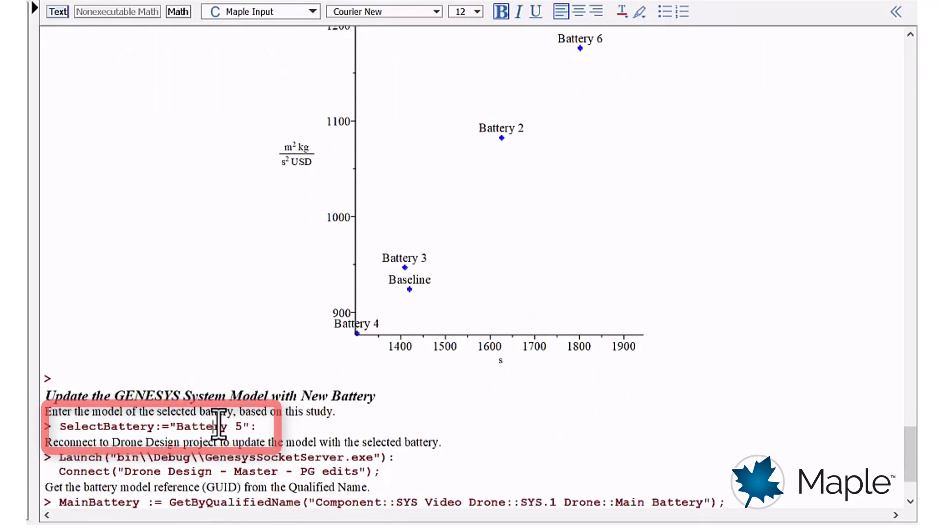
pyautogui.press('Return')
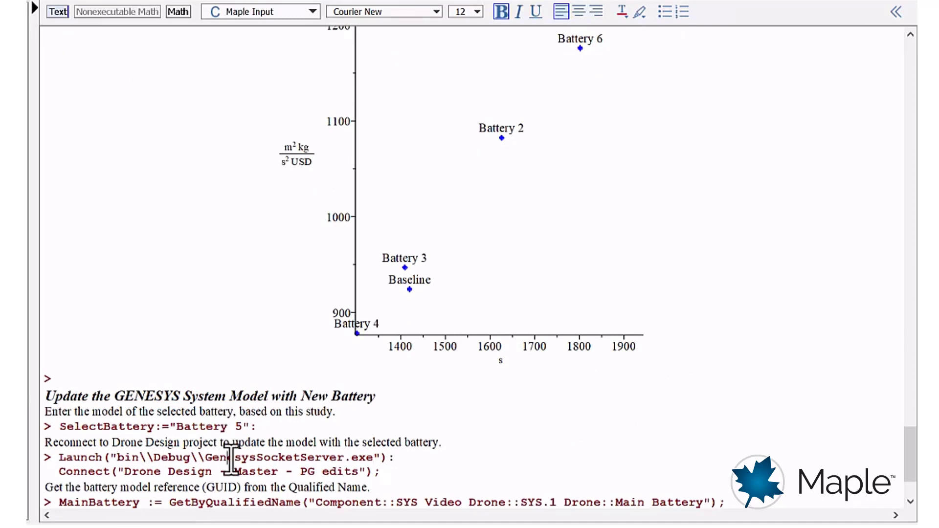
pyautogui.press('Return')
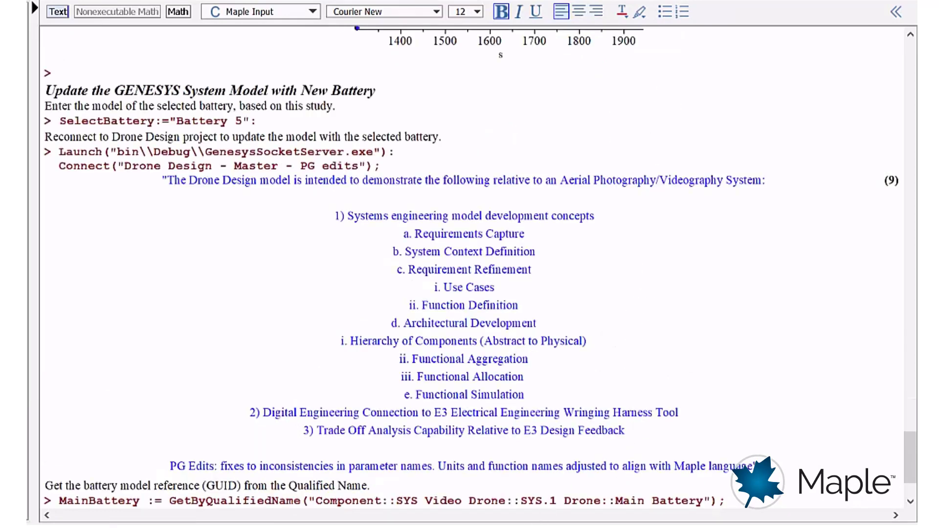
pyautogui.press('Return')
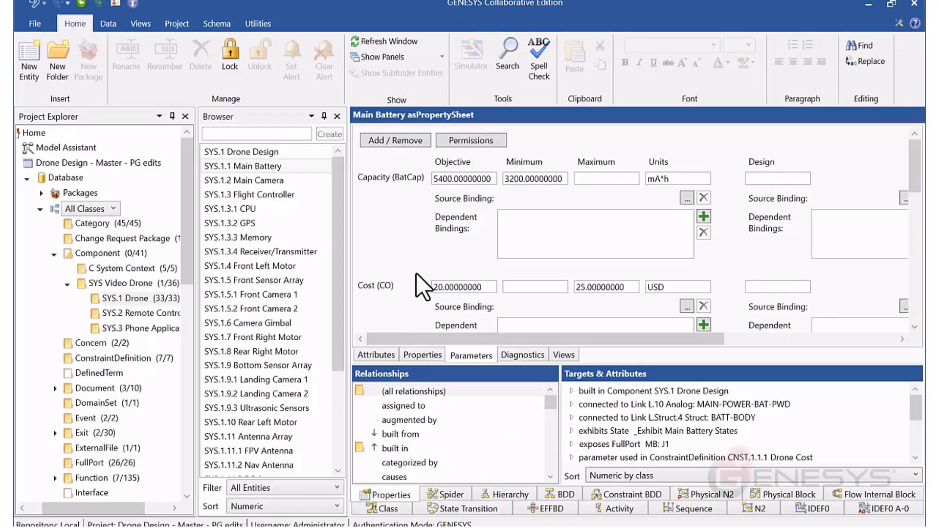
# Check the Main Battery's parameters in the GENESYS property sheet, and shut down the connection from the Maple trade study worksheet
pyautogui.scroll(-6, 420, 286)
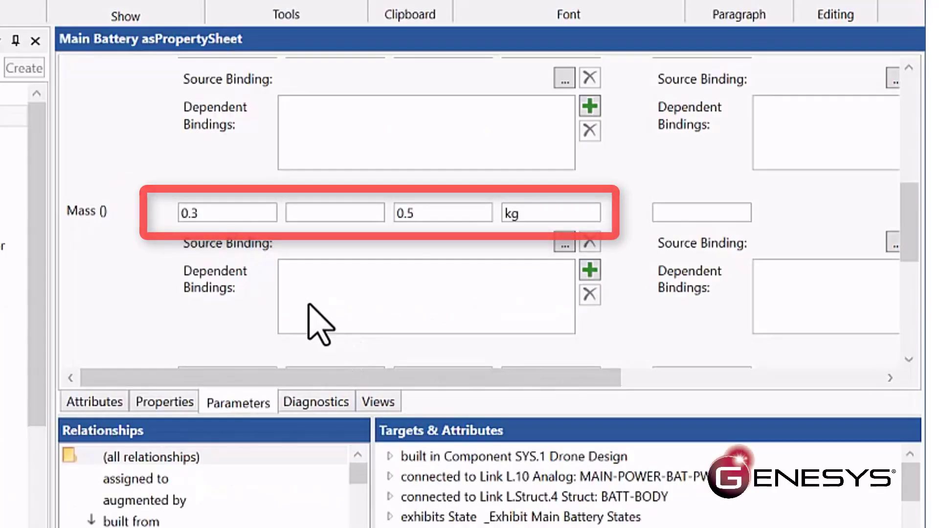
pyautogui.scroll(10, 218, 225)
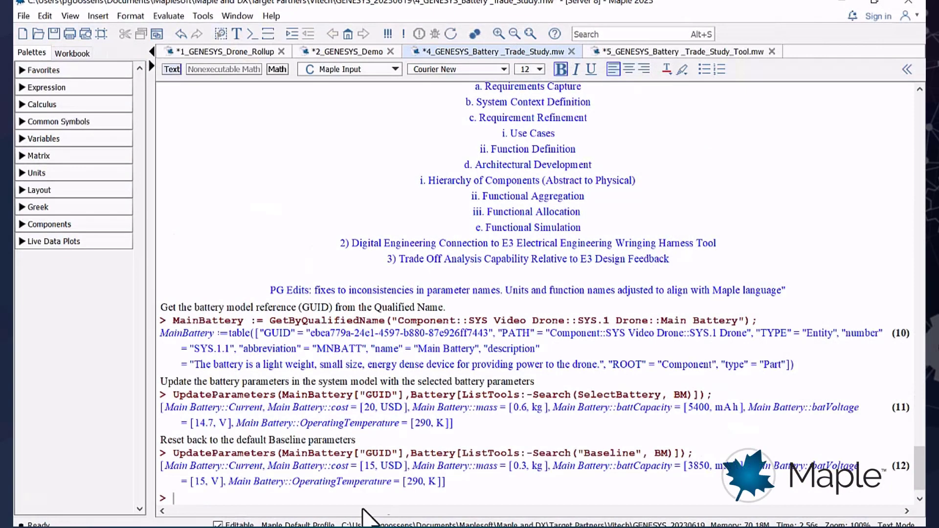
pyautogui.scroll(-1, 314, 494)
pyautogui.click(197, 484)
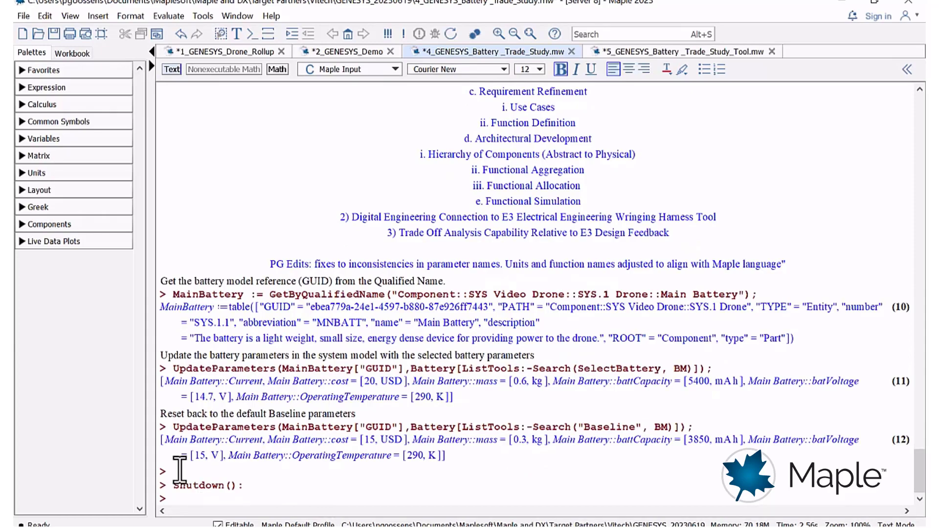
# Expand the Components palette and bring up the 5_GENESYS_Battery _Trade_Study_Tool.mw worksheet
pyautogui.click(23, 224)
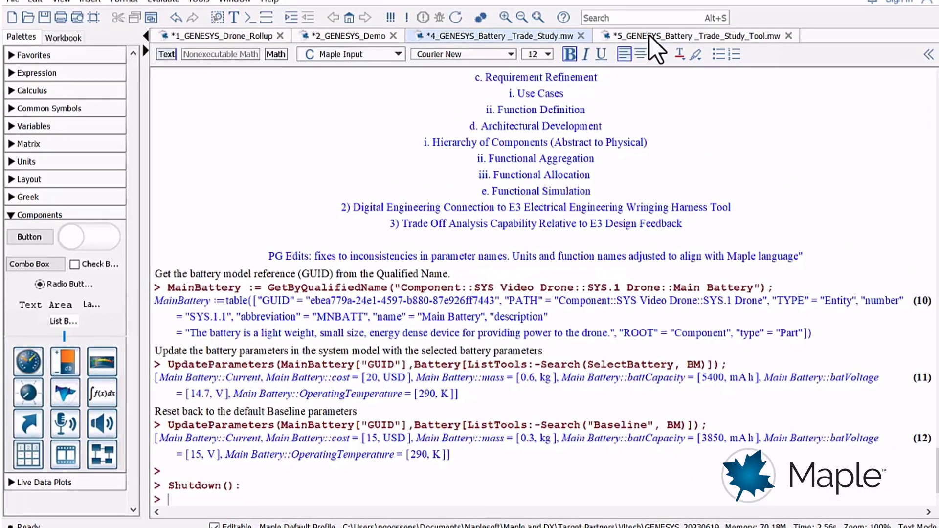
pyautogui.click(645, 42)
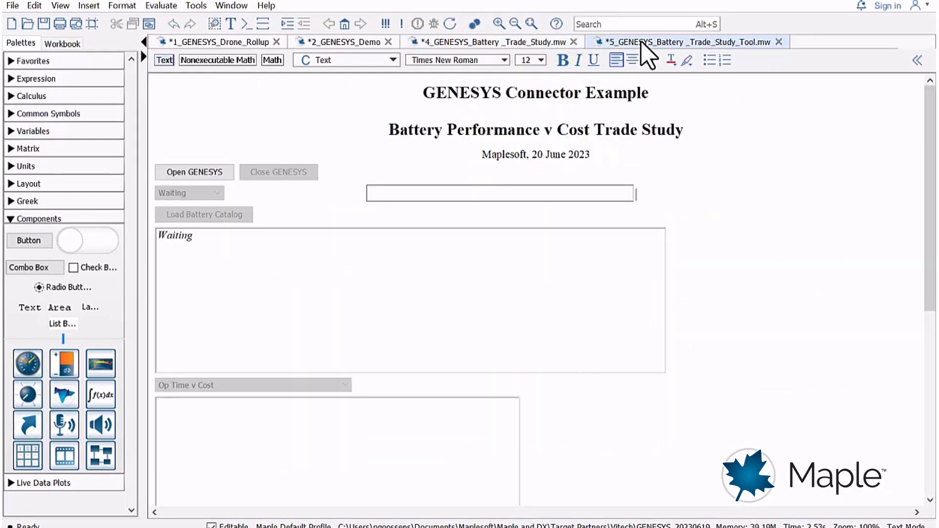
# Open GENESYS from the trade study tool with the "Drone Design - Master - PG edits" project, and load the battery catalog
pyautogui.click(186, 172)
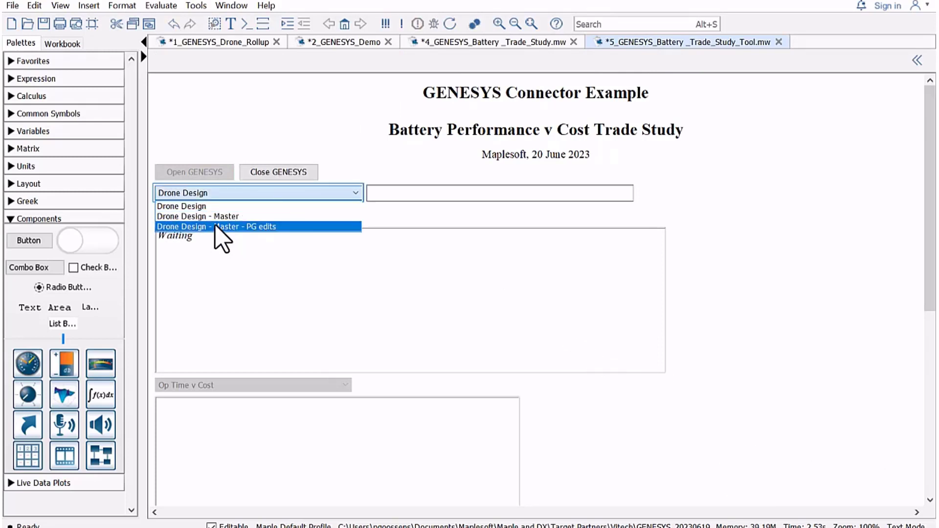
pyautogui.click(222, 227)
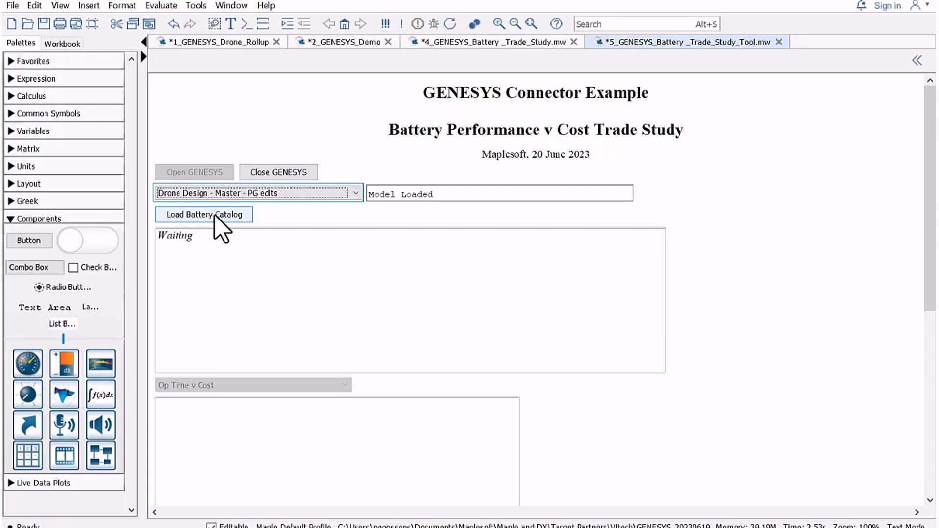
pyautogui.click(215, 215)
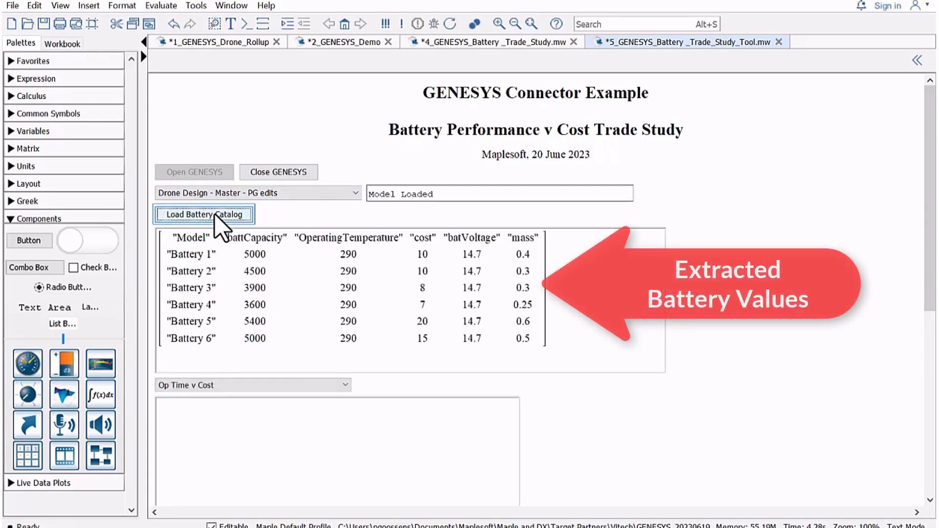
# Plot the catalog batteries as Op Time v Cost, Op Time v Energy Density, and Op Time v Energy Density Cost
pyautogui.scroll(-5, 570, 413)
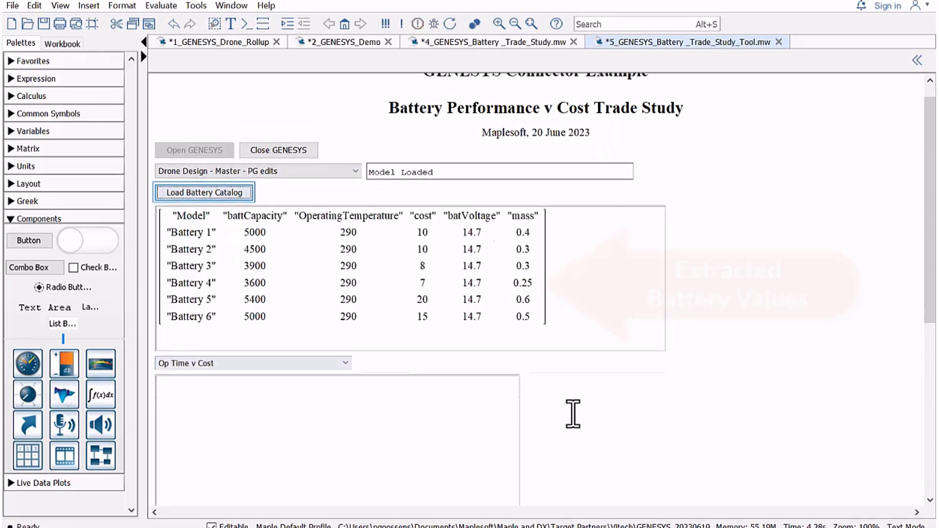
pyautogui.scroll(-2, 573, 414)
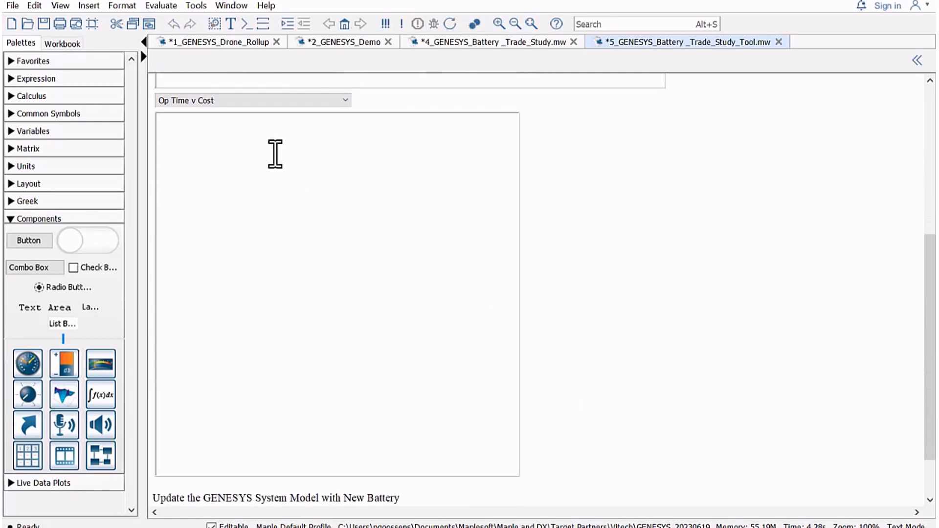
pyautogui.click(228, 102)
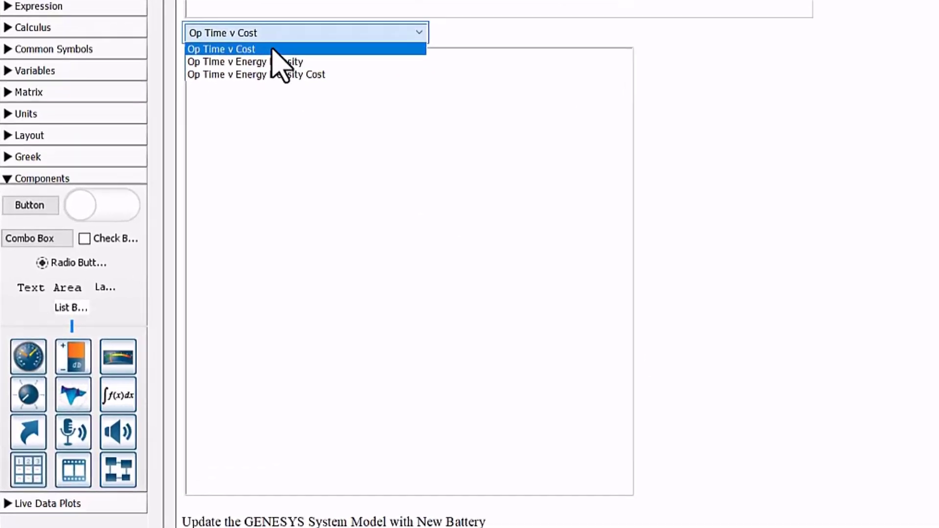
pyautogui.click(226, 113)
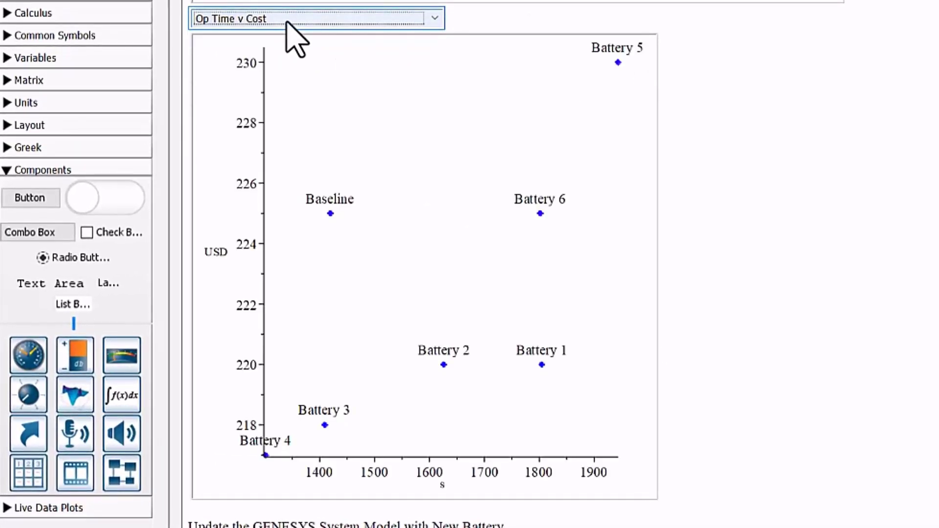
pyautogui.click(287, 21)
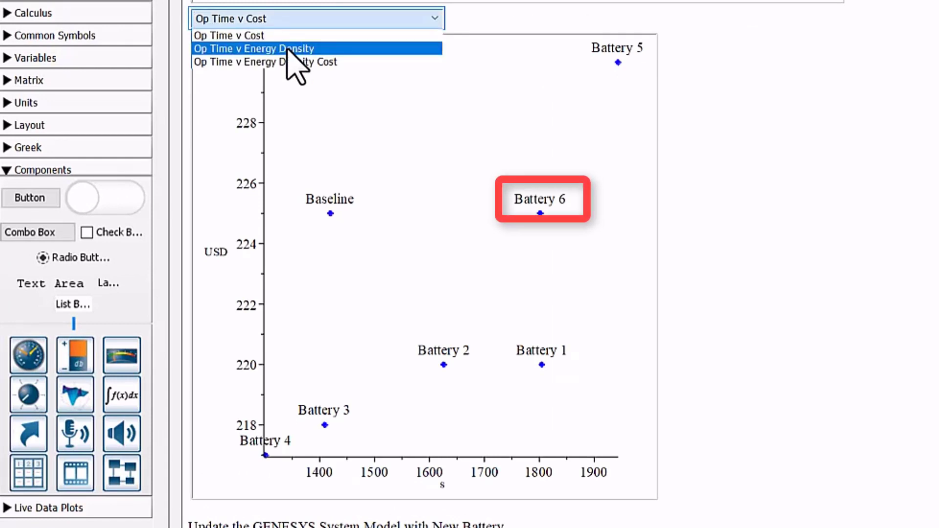
pyautogui.click(287, 49)
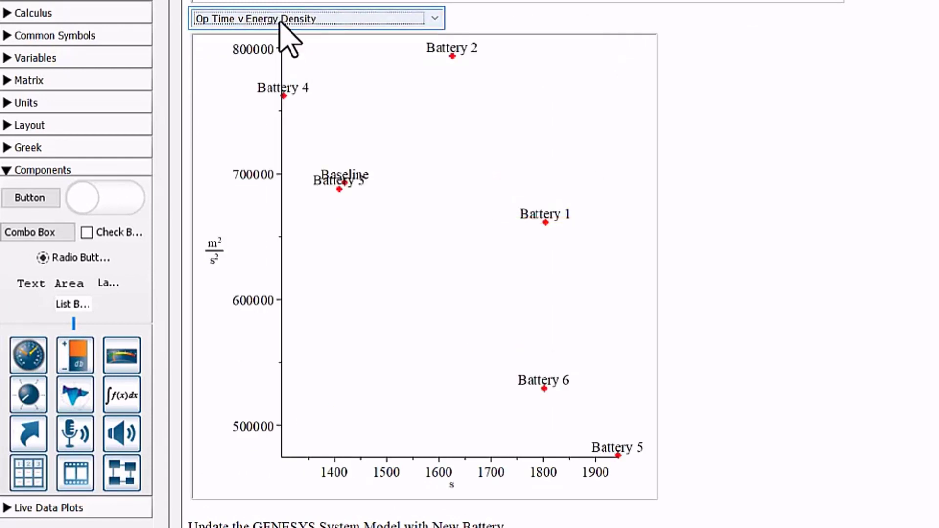
pyautogui.click(281, 20)
pyautogui.click(277, 62)
# Update the GENESYS system model with Battery 6, and check the Main Battery's capacity, cost and mass in GENESYS
pyautogui.scroll(-3, 724, 394)
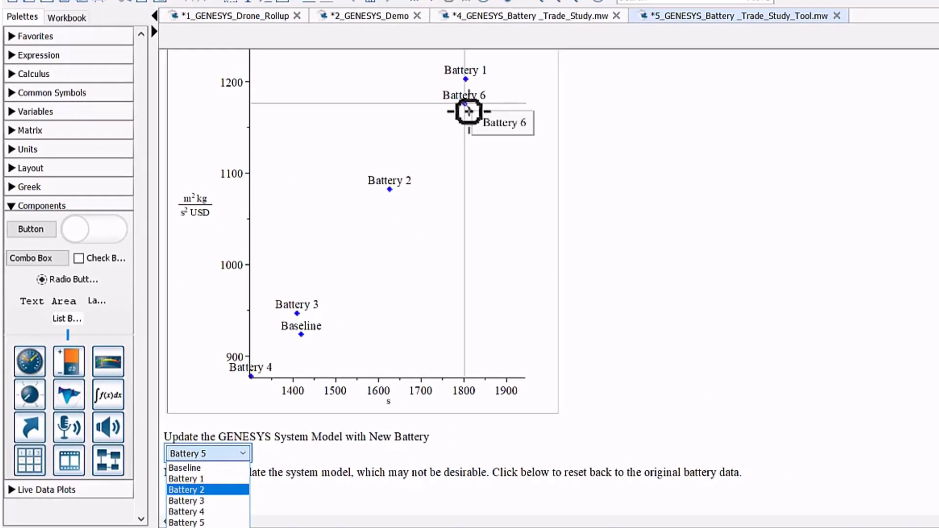
pyautogui.click(186, 522)
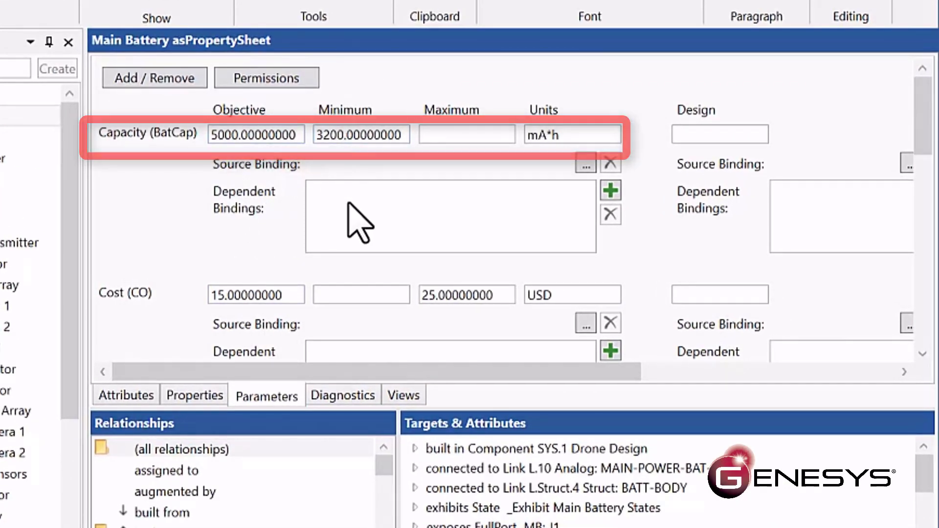
pyautogui.scroll(-6, 168, 288)
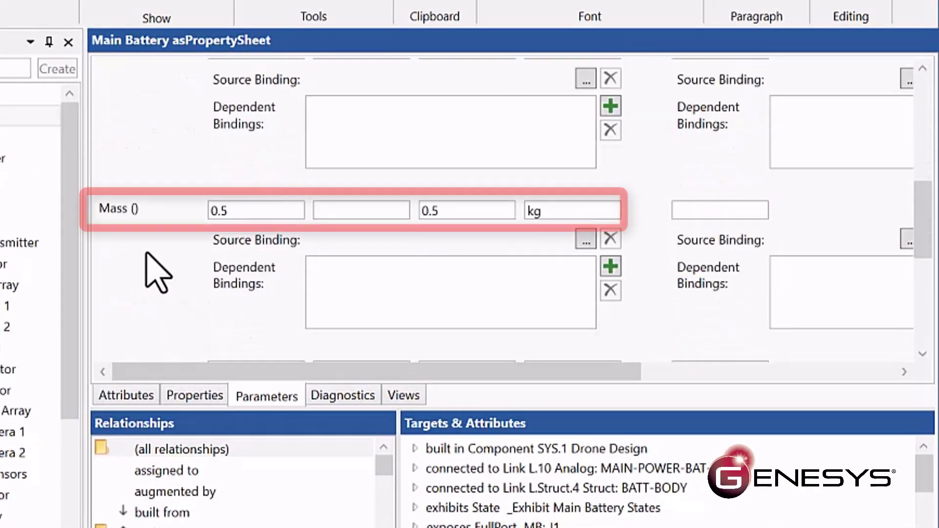